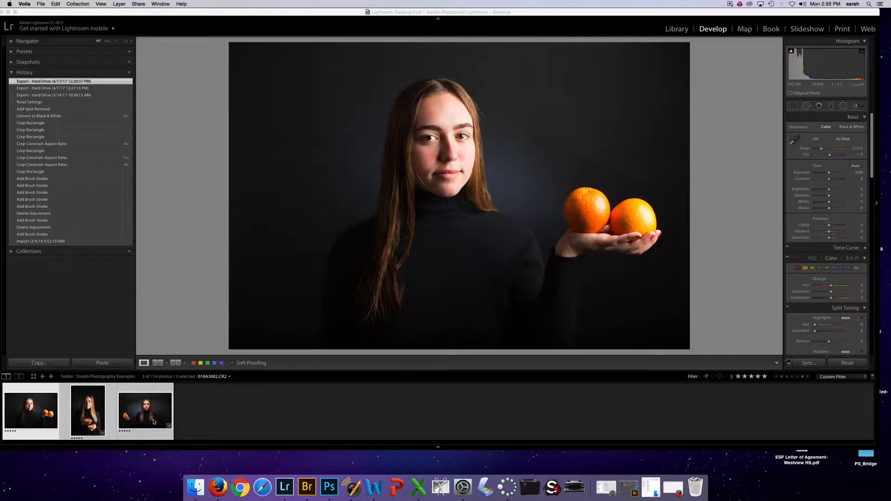
Compare the three portraits in the filmstrip and leave only the two horizontal ones selected
click(152, 414)
click(50, 419)
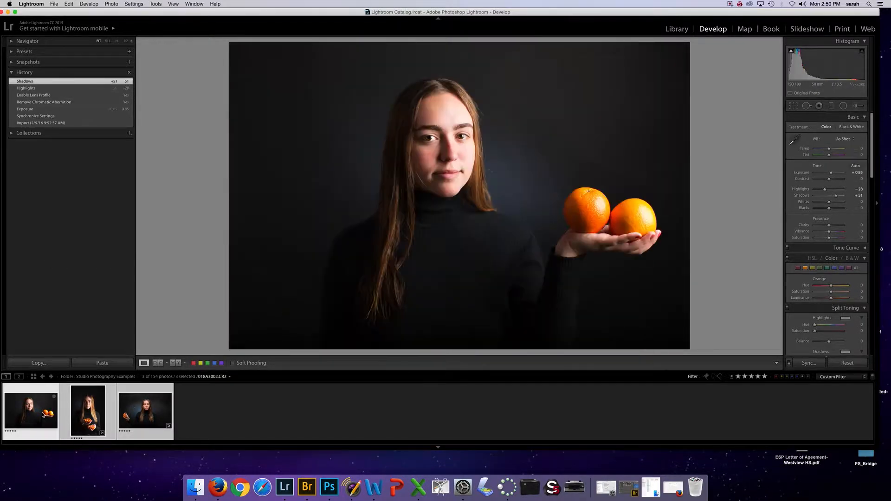
click(133, 412)
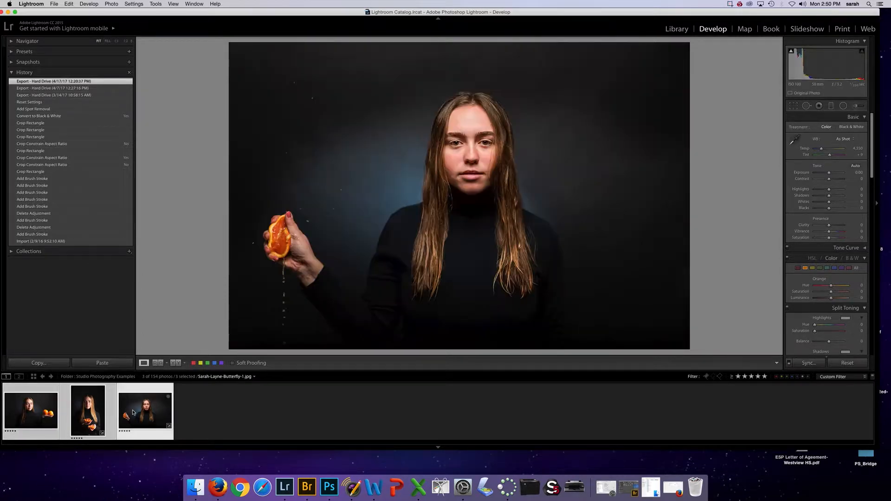
click(46, 419)
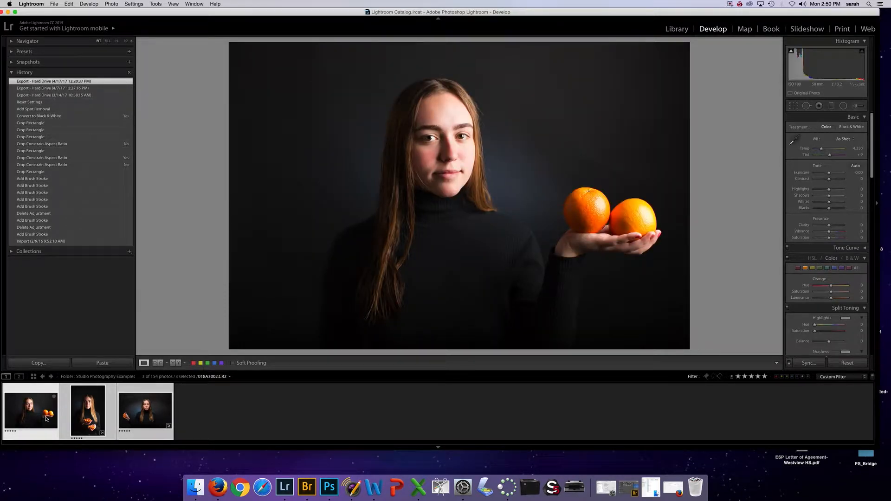
click(86, 417)
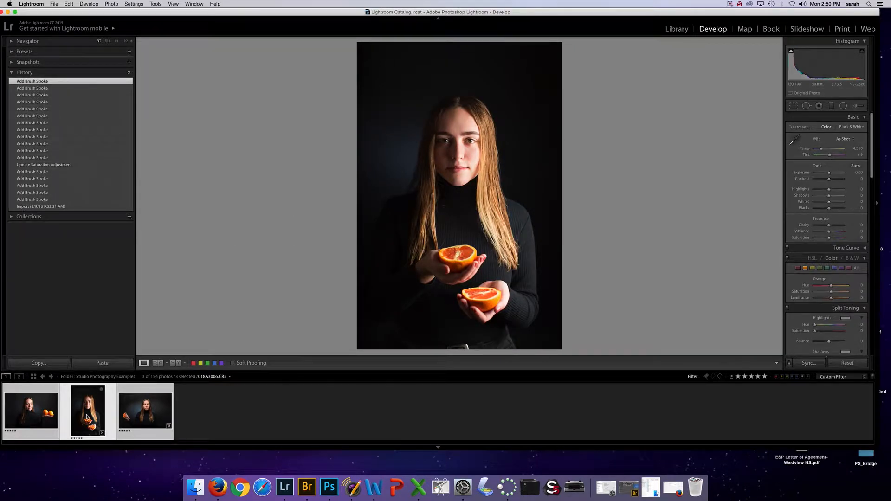
key(Right)
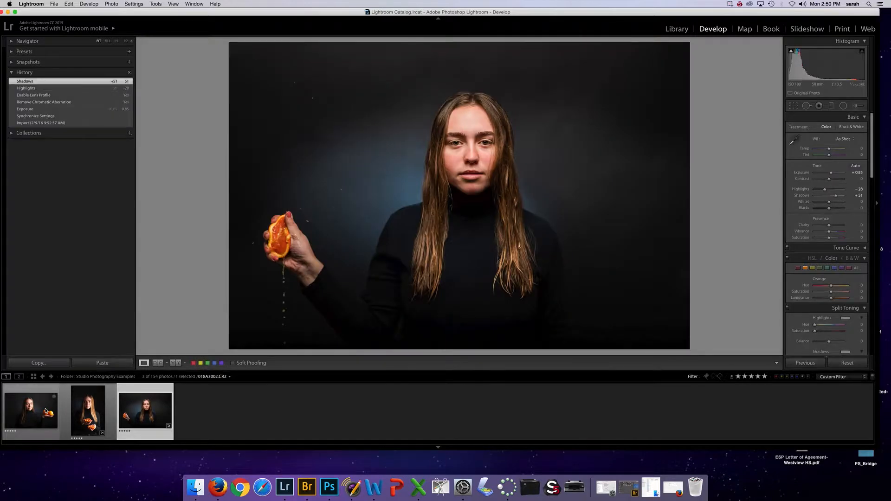
super+click(46, 410)
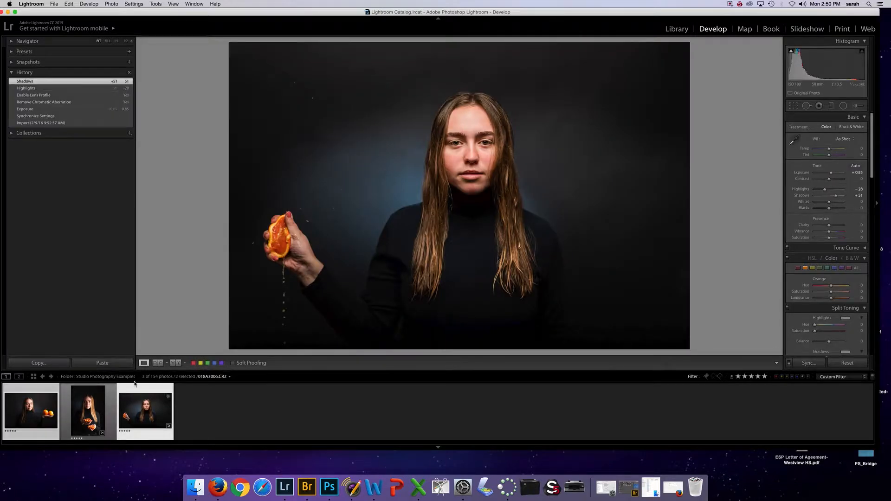
Check both selected horizontal portraits with the crop overlay and open the export settings for them
click(54, 4)
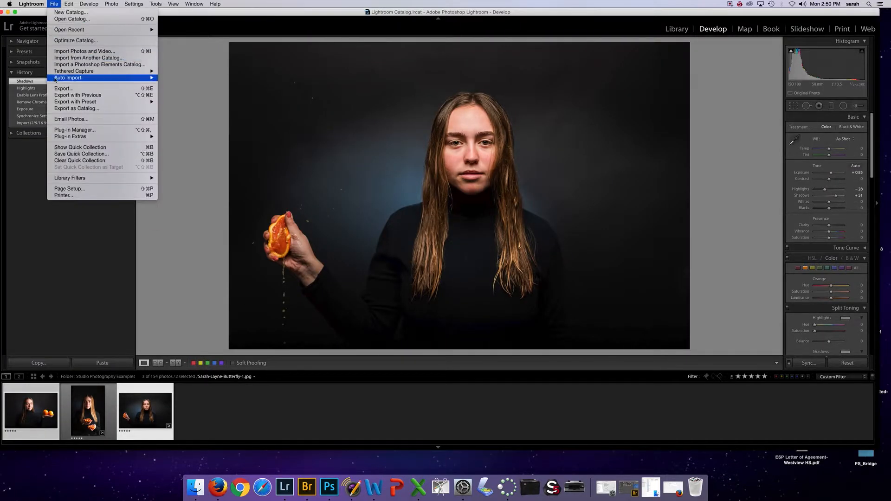
click(755, 111)
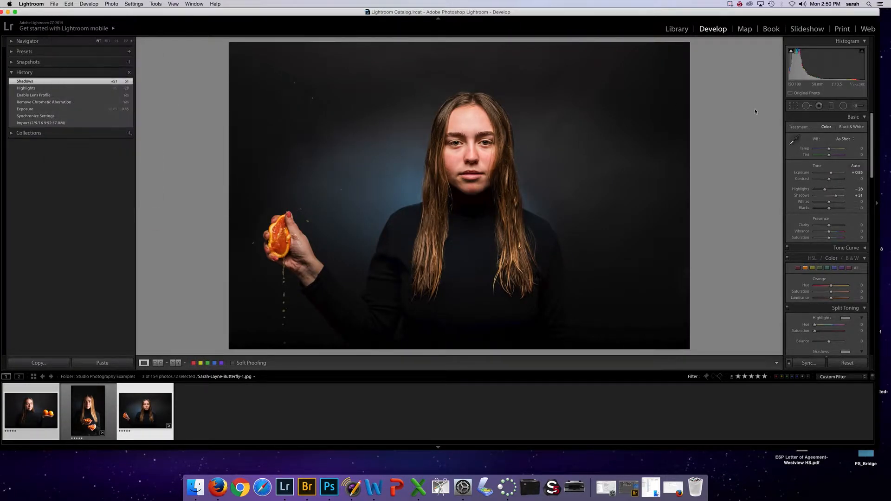
click(794, 106)
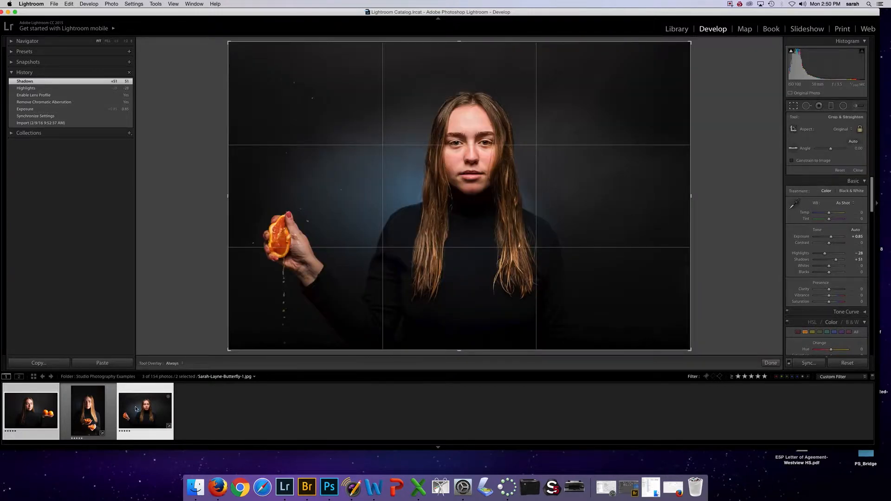
click(35, 420)
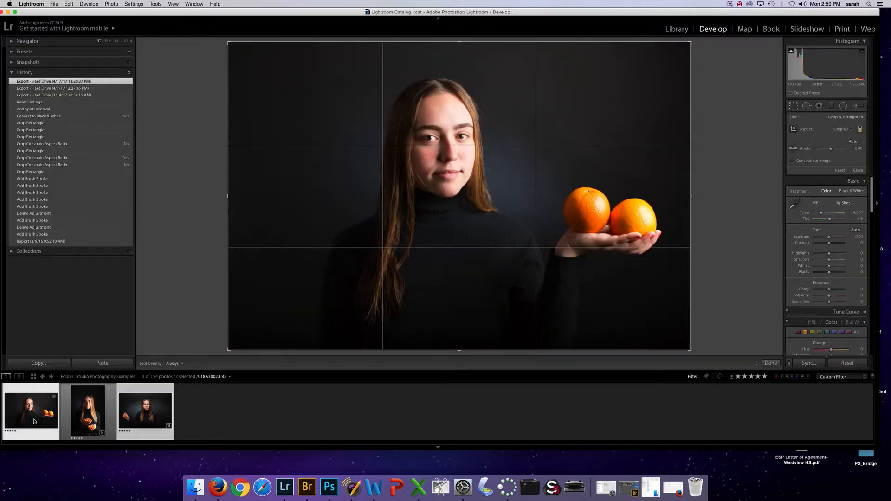
click(54, 4)
click(70, 89)
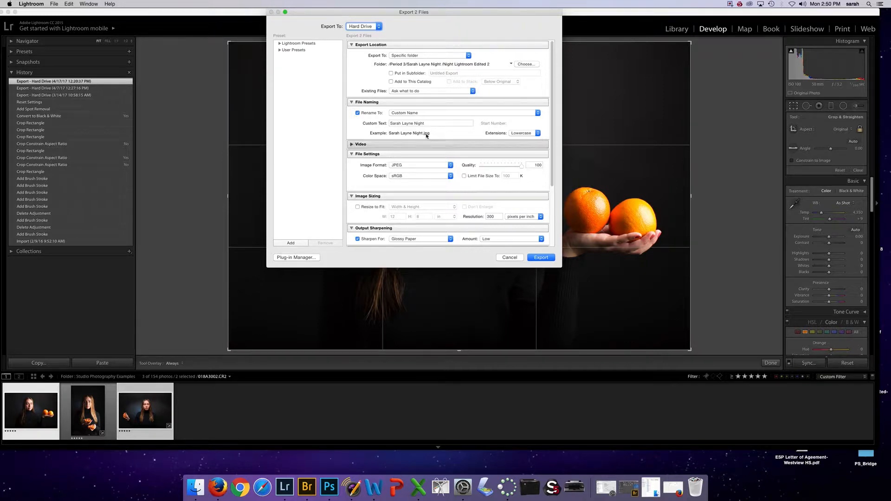
Browse for the export destination to the edited portraits folder inside Period 3 on the shared xsan-xsvr-04 server
click(524, 65)
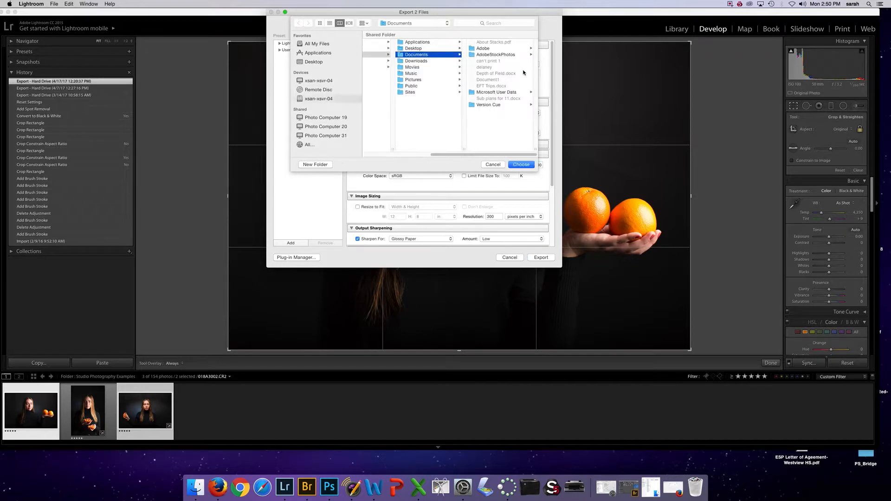
scroll(404, 102, left, 3)
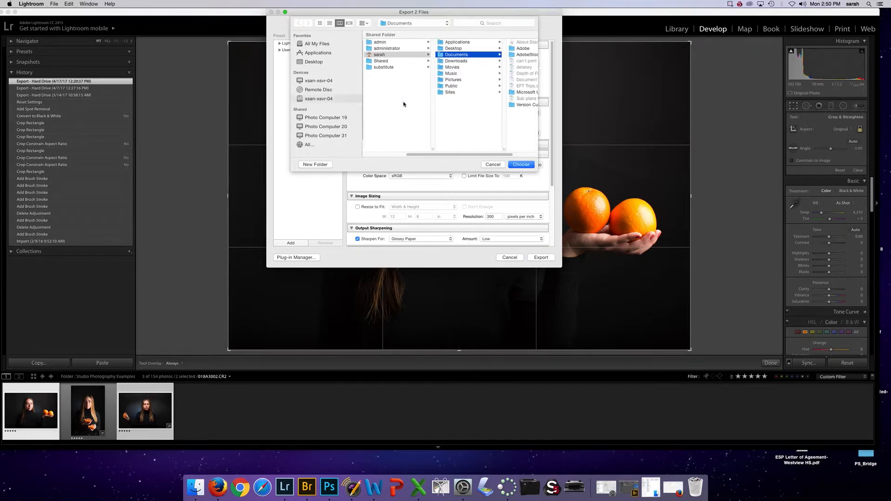
click(402, 23)
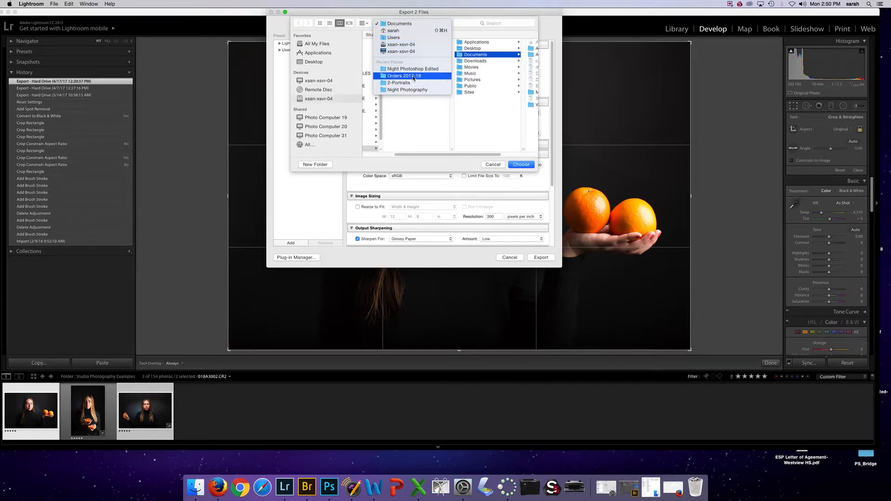
click(402, 51)
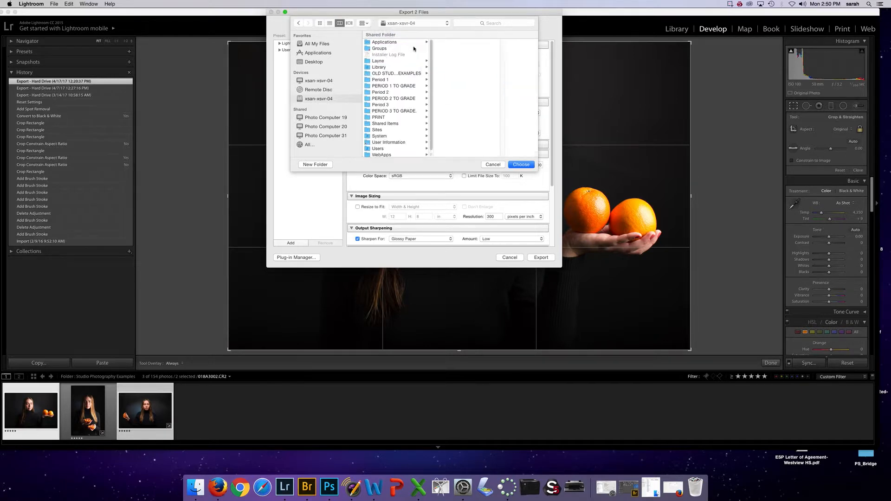
click(392, 80)
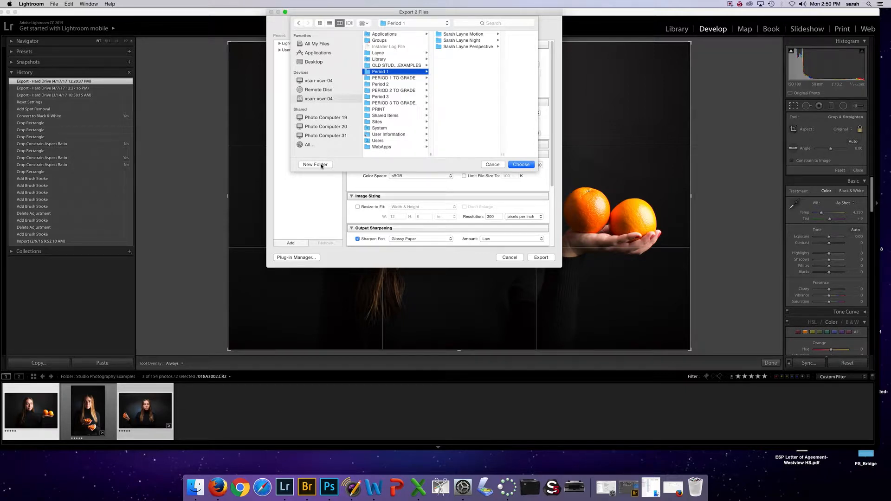
click(387, 85)
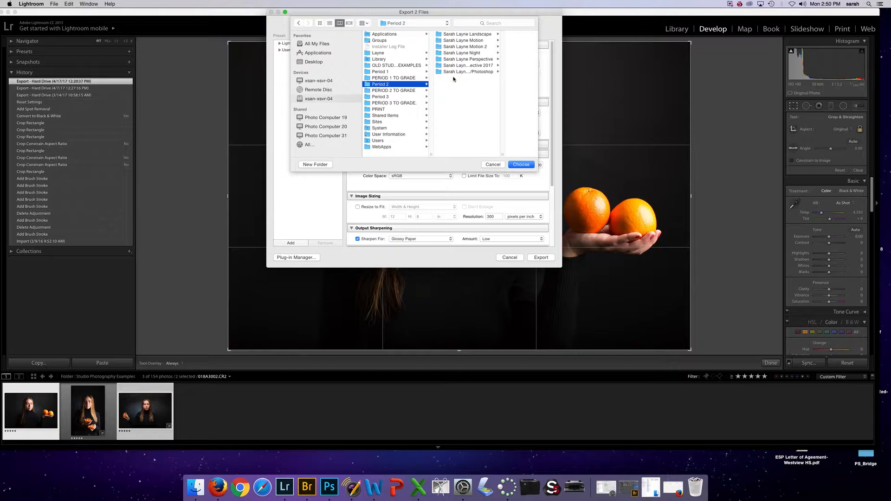
click(408, 97)
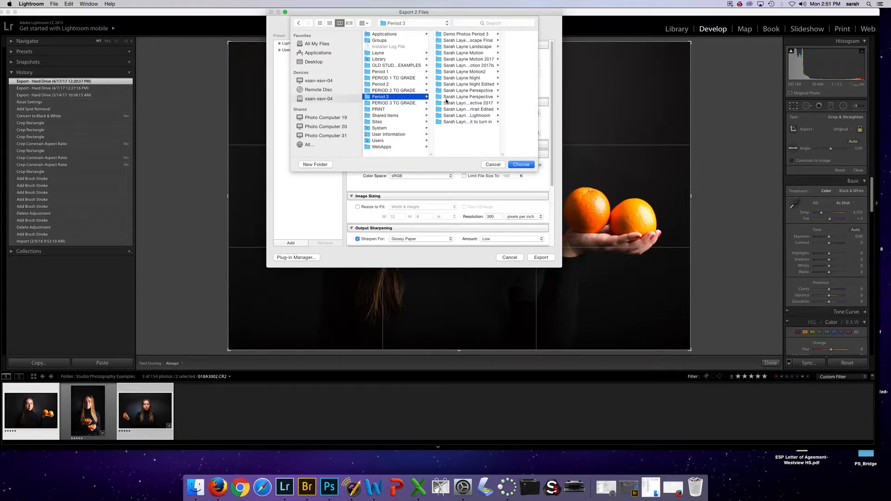
click(486, 110)
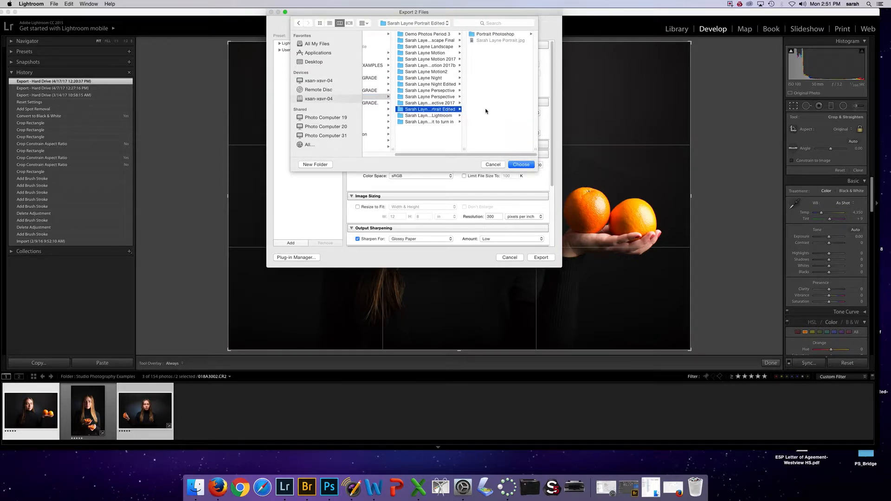
Create a new folder named Portrait Lightroom Edited there and choose it as the export destination
click(320, 164)
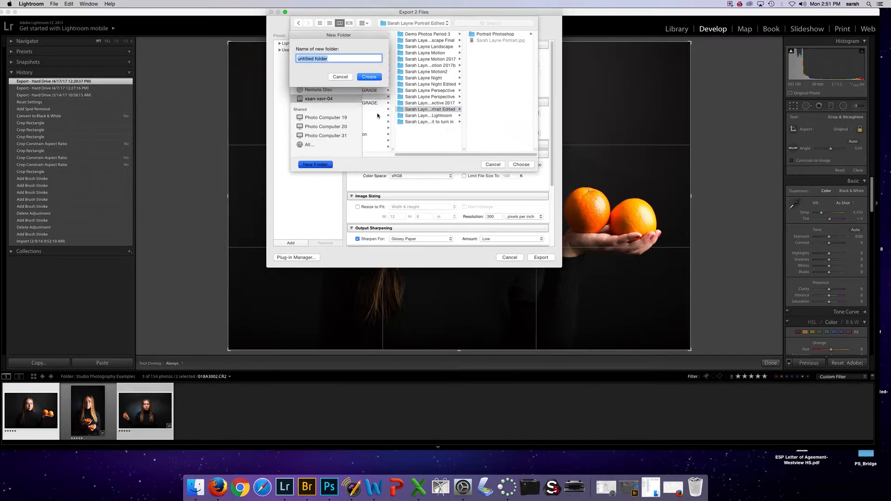
text(Portrait Lightroom Edited)
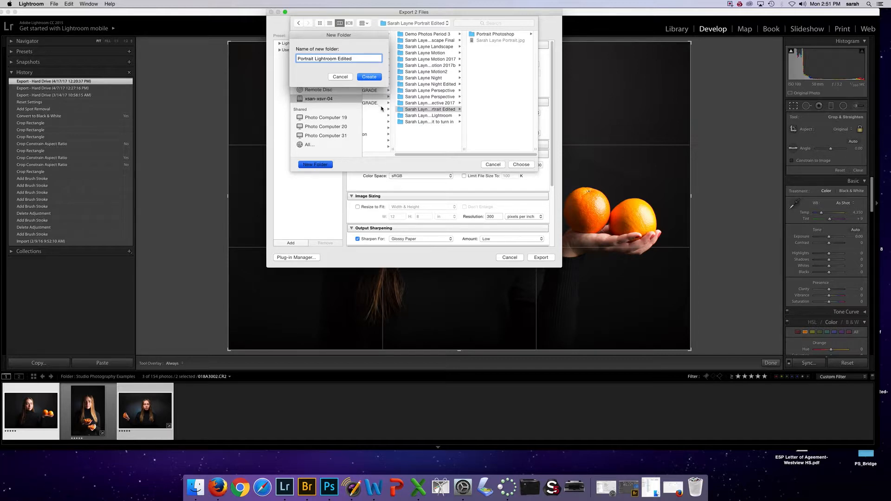
click(372, 79)
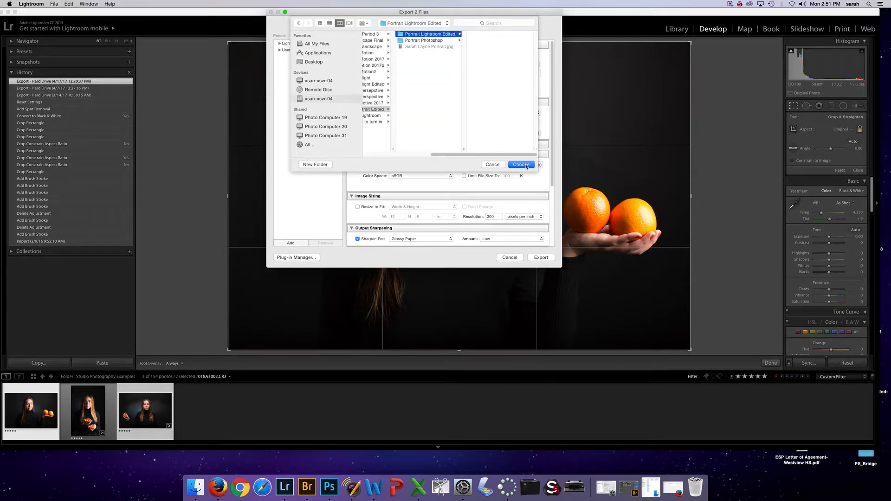
click(522, 165)
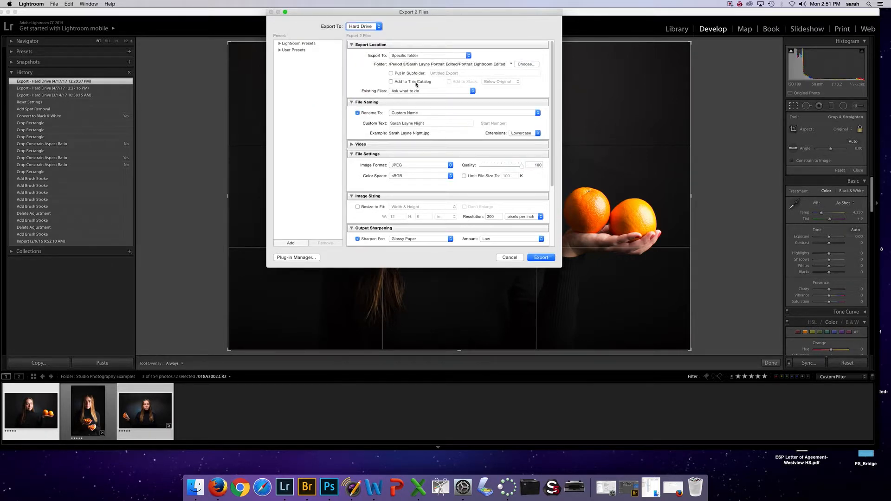
Replace the last word of the custom export file name with Portraits
click(412, 124)
key(Right)
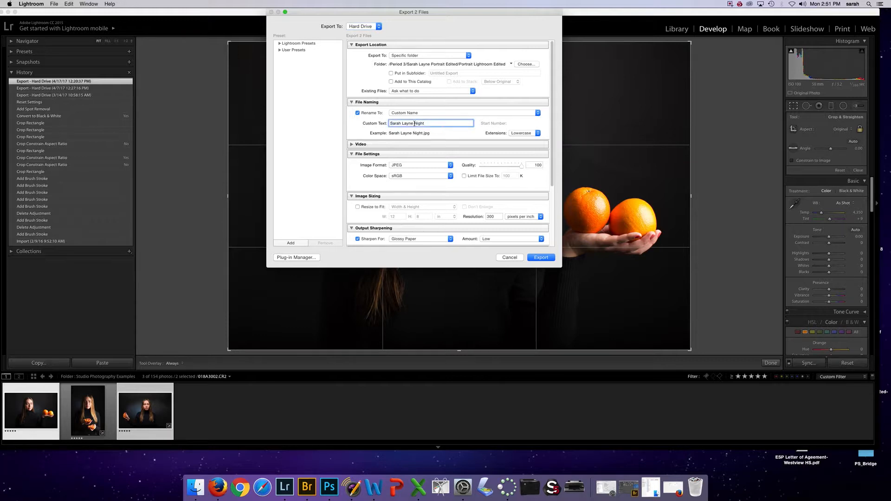
double_click(414, 123)
text(Portraits)
Enable resizing to fit 12 by 8 inches, review the remaining export settings, and export the two horizontal photos
click(358, 208)
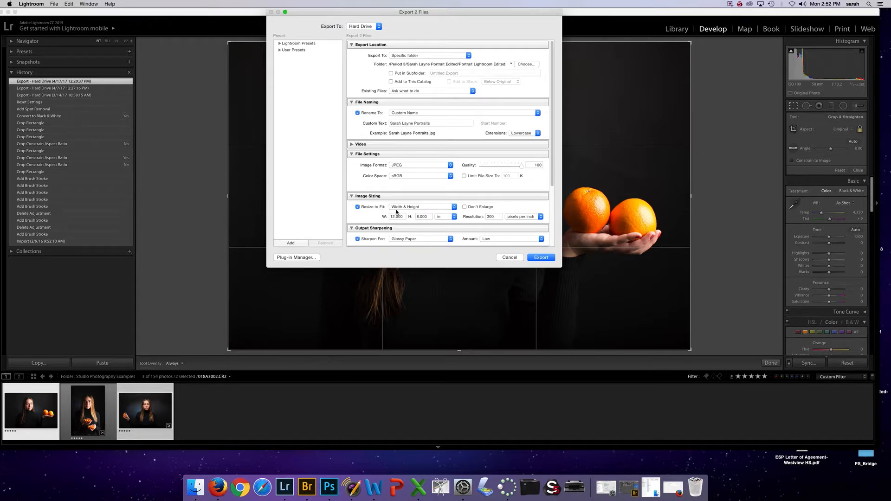
double_click(497, 218)
scroll(480, 227, down, 3)
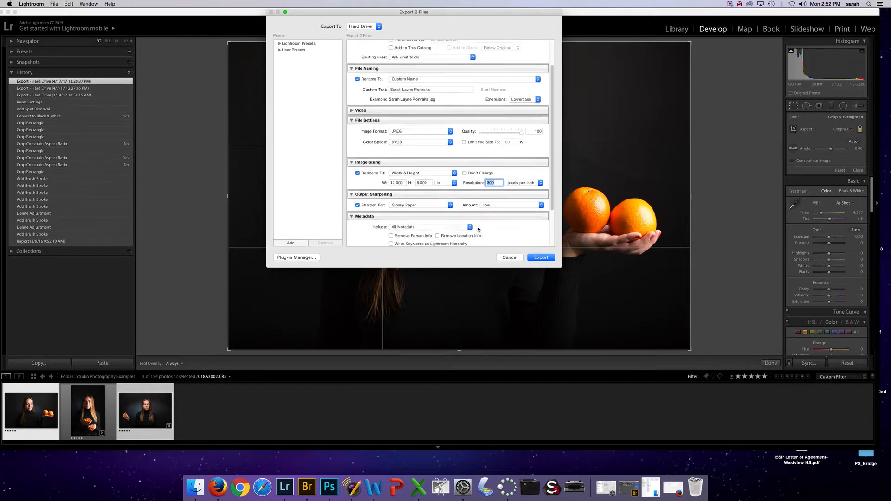
scroll(478, 228, down, 1)
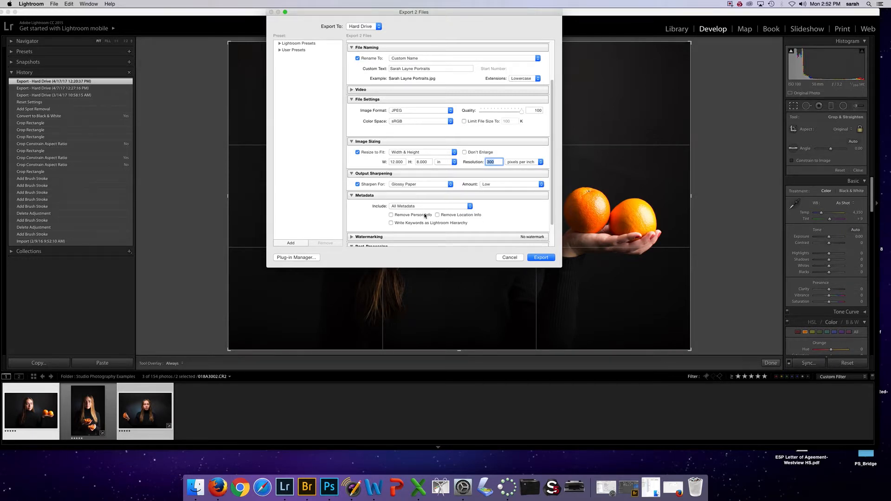
scroll(425, 215, down, 2)
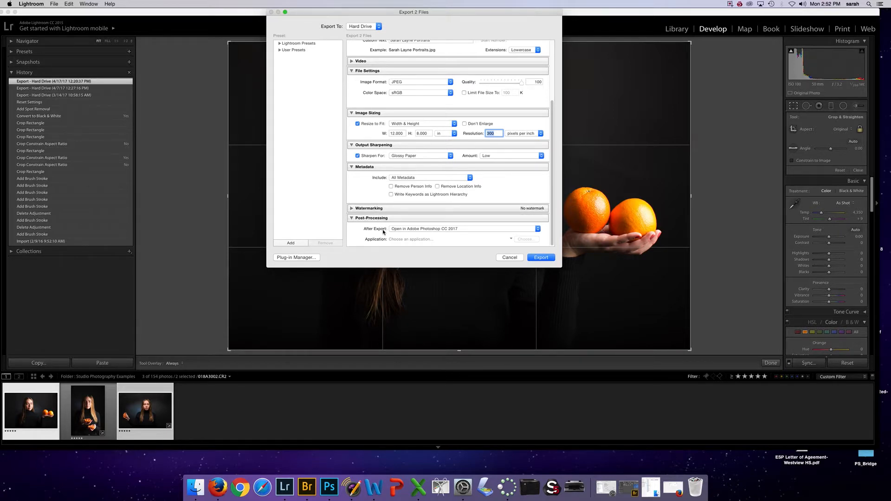
click(539, 258)
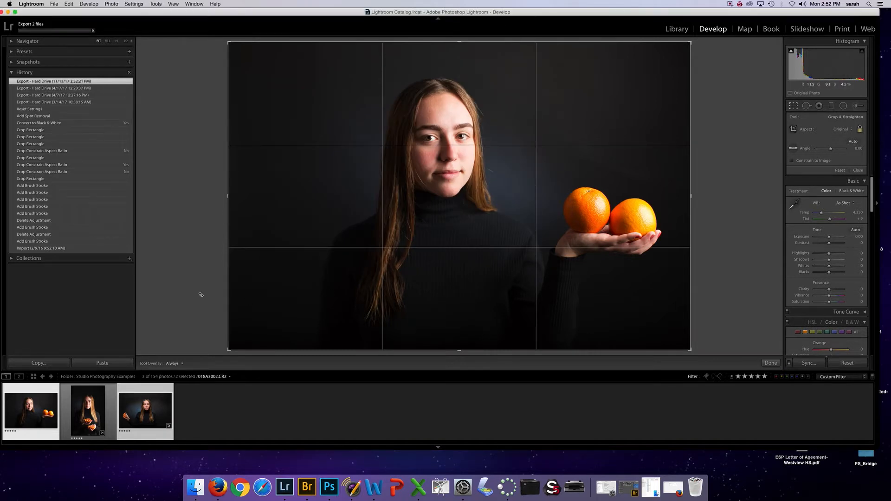
Select only the vertical portrait with the halved oranges and open its export settings
click(89, 406)
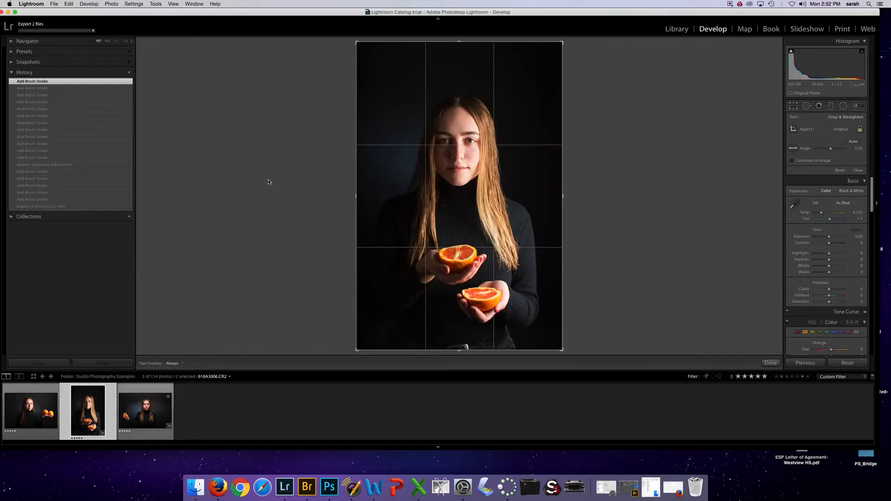
click(53, 3)
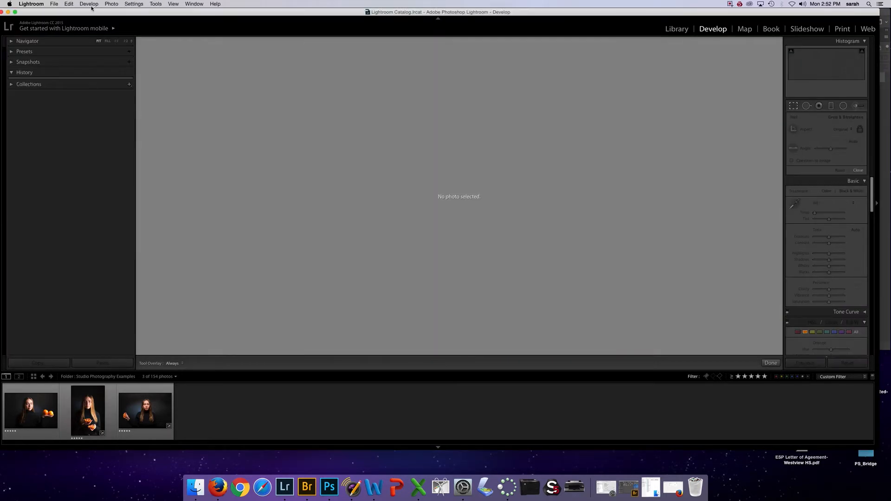
click(83, 425)
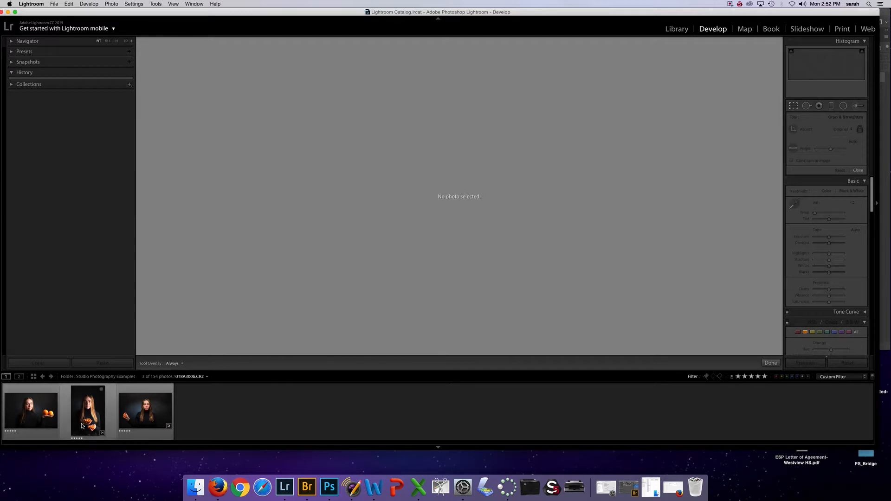
click(54, 3)
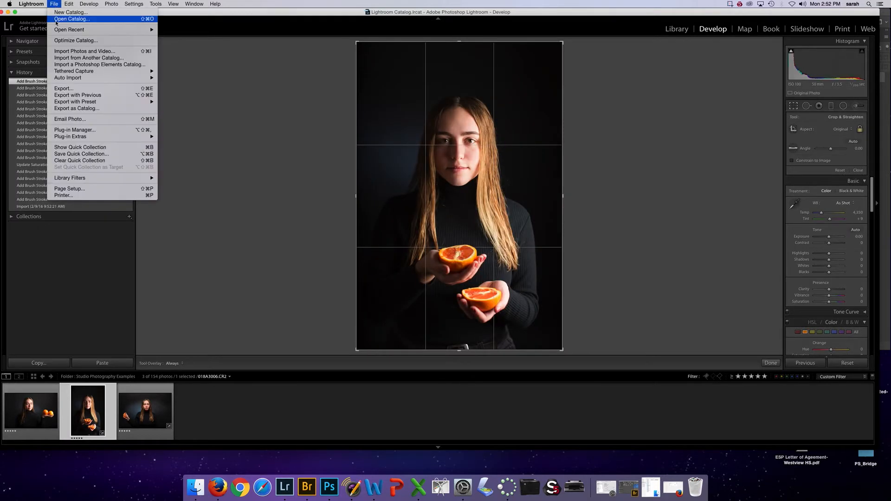
click(65, 89)
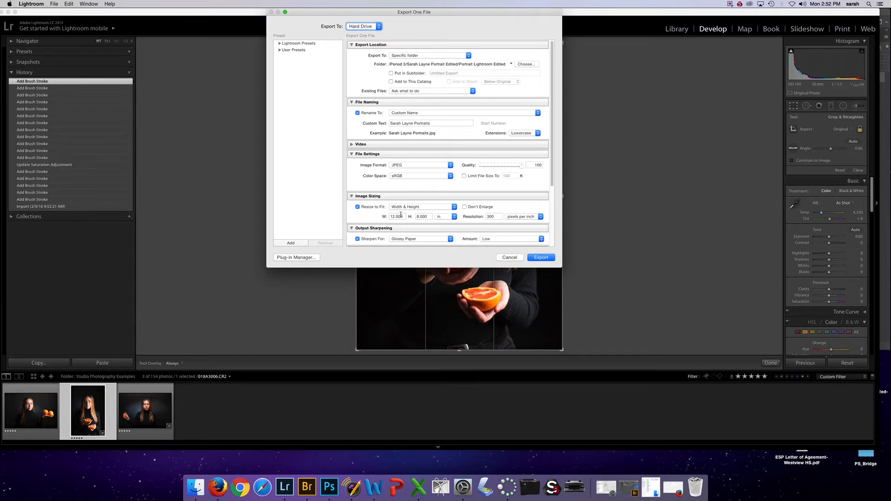
Append the number 3 to the custom export file name for the vertical portrait
click(434, 123)
click(441, 122)
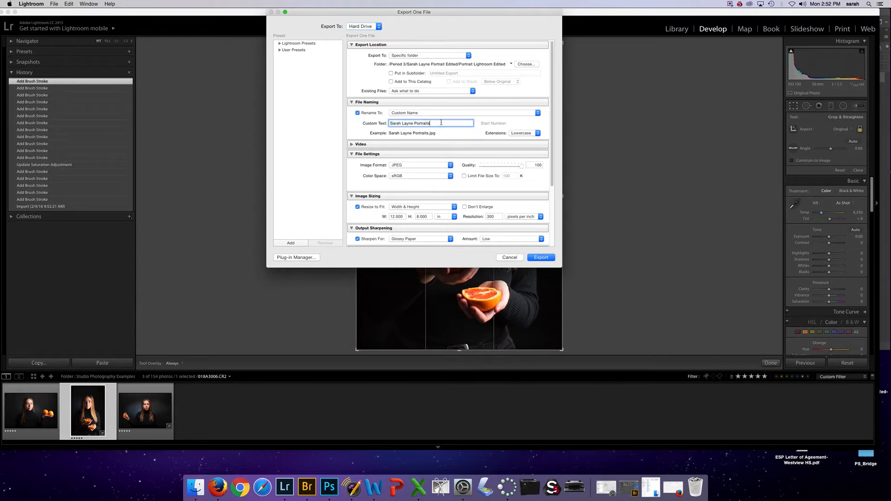
text(3)
Set the resize dimensions to 8 inches wide by 12 inches high and export the vertical portrait
double_click(397, 216)
text(8)
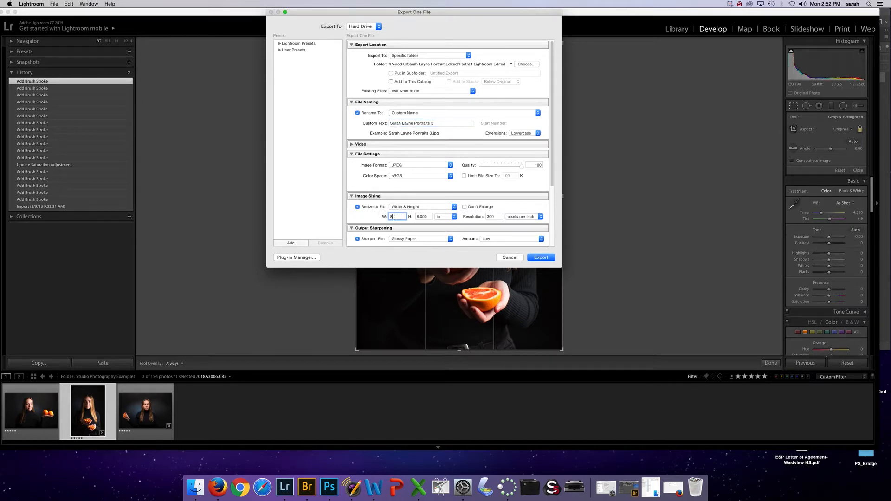
double_click(428, 217)
text(12)
scroll(552, 168, down, 5)
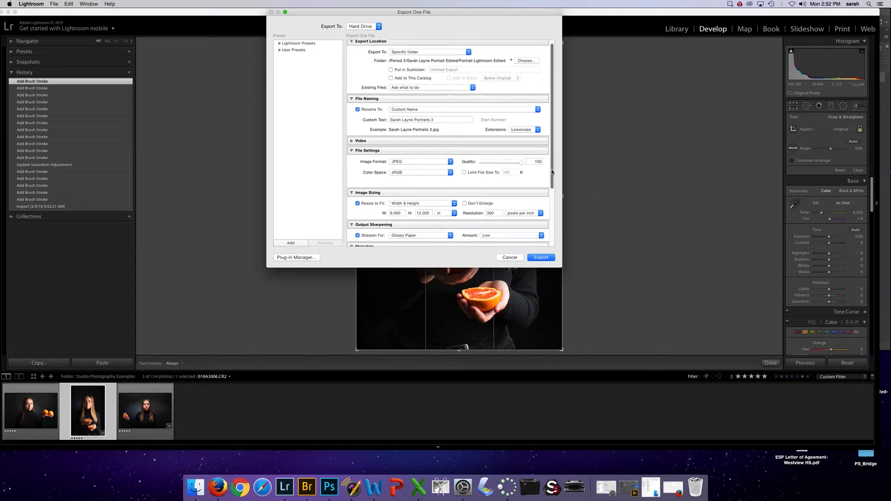
click(549, 258)
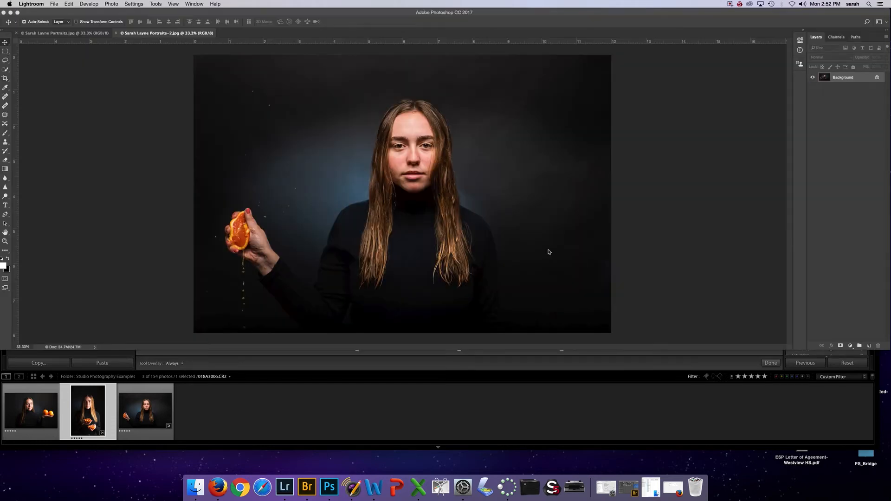
Return to Lightroom, quit it, and back up the catalog on exit
click(331, 401)
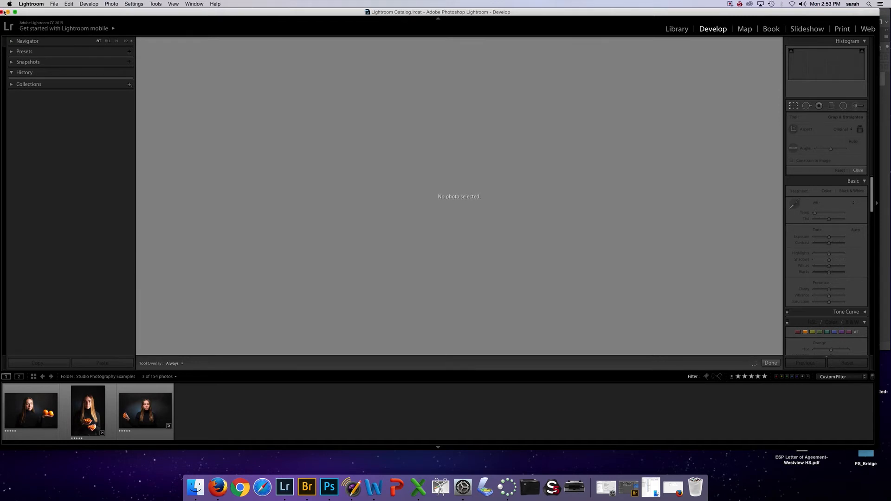
click(19, 4)
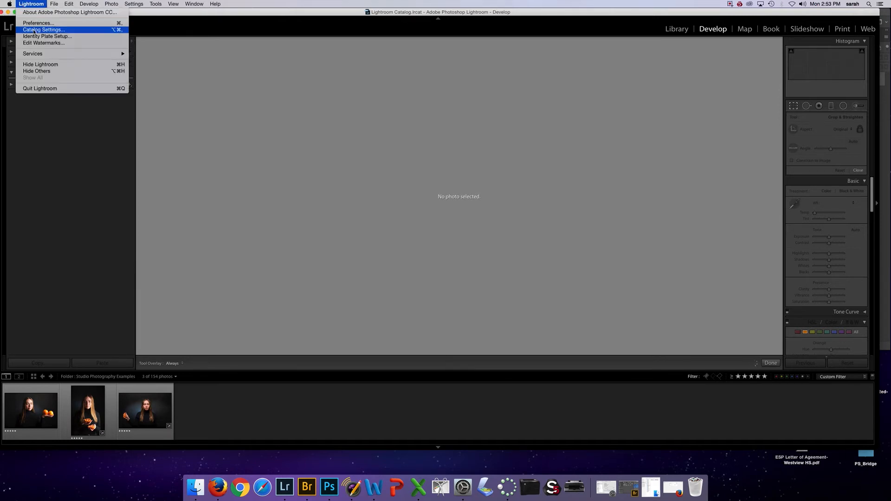
click(37, 91)
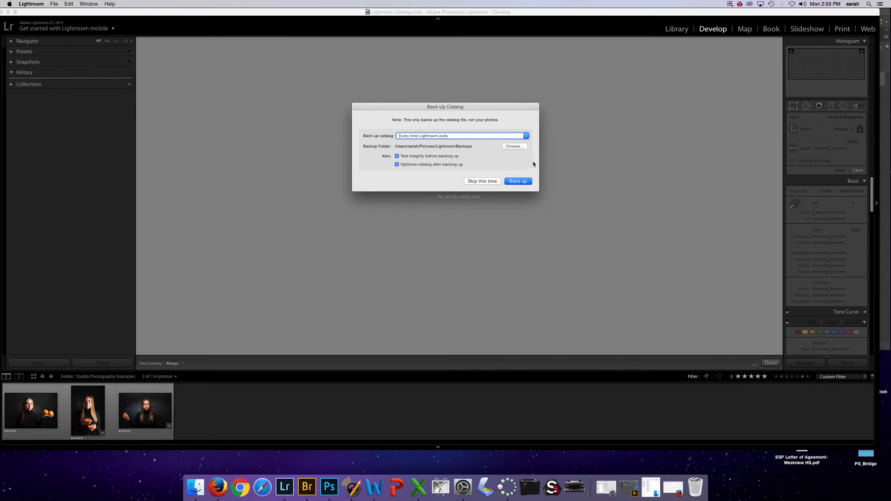
click(518, 181)
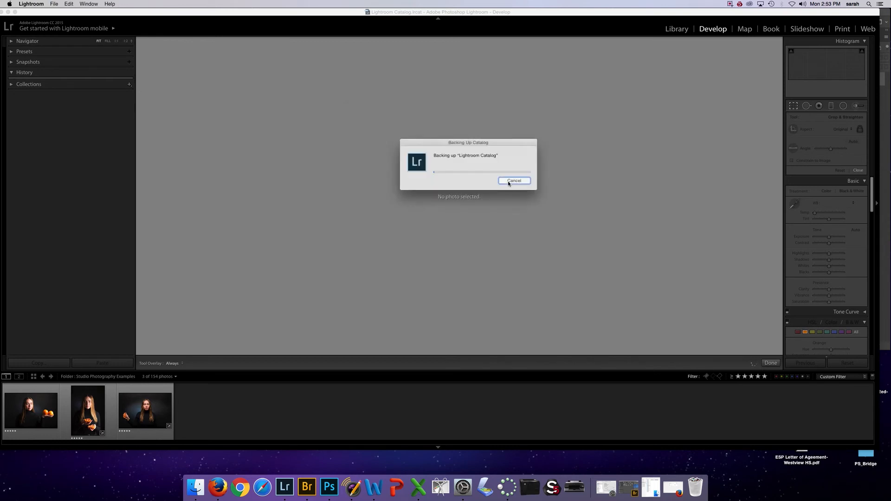
Switch to Photoshop to check the exported vertical portrait with the halved oranges
click(329, 489)
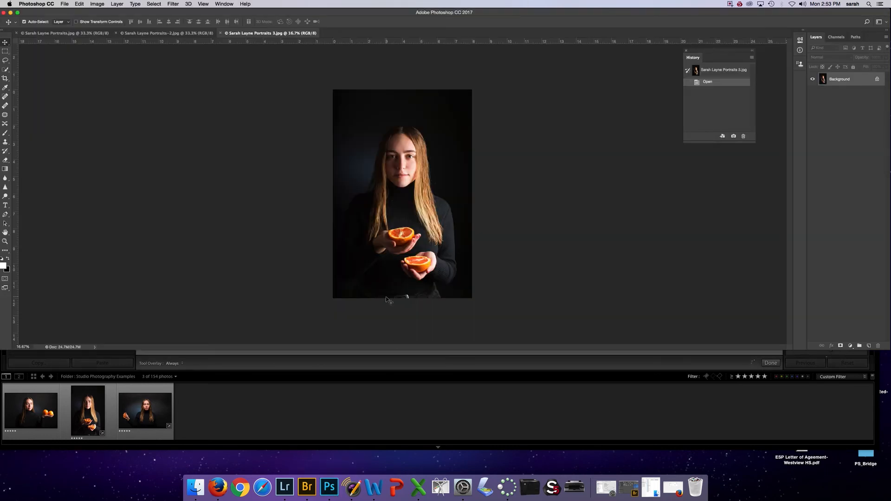
click(352, 488)
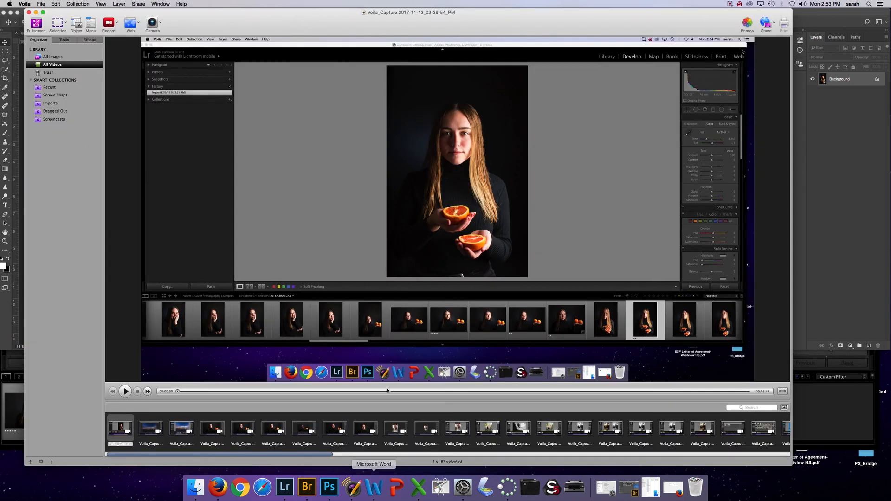